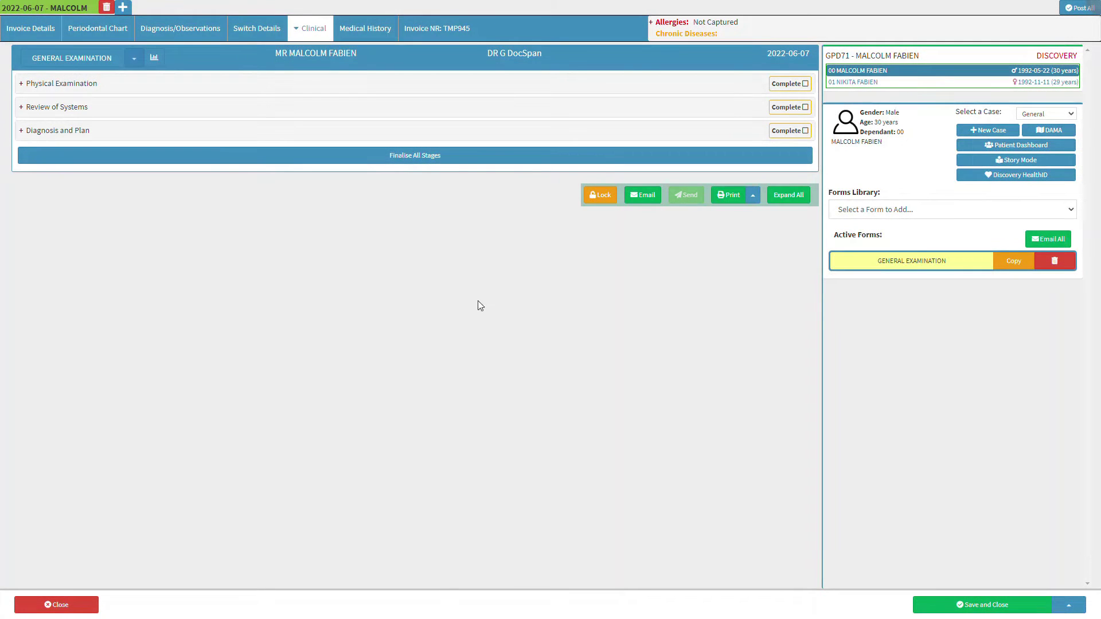
Expand Review of Systems, then open Genito-Urinary to show the male and female anatomy diagrams.
left_click(118, 109)
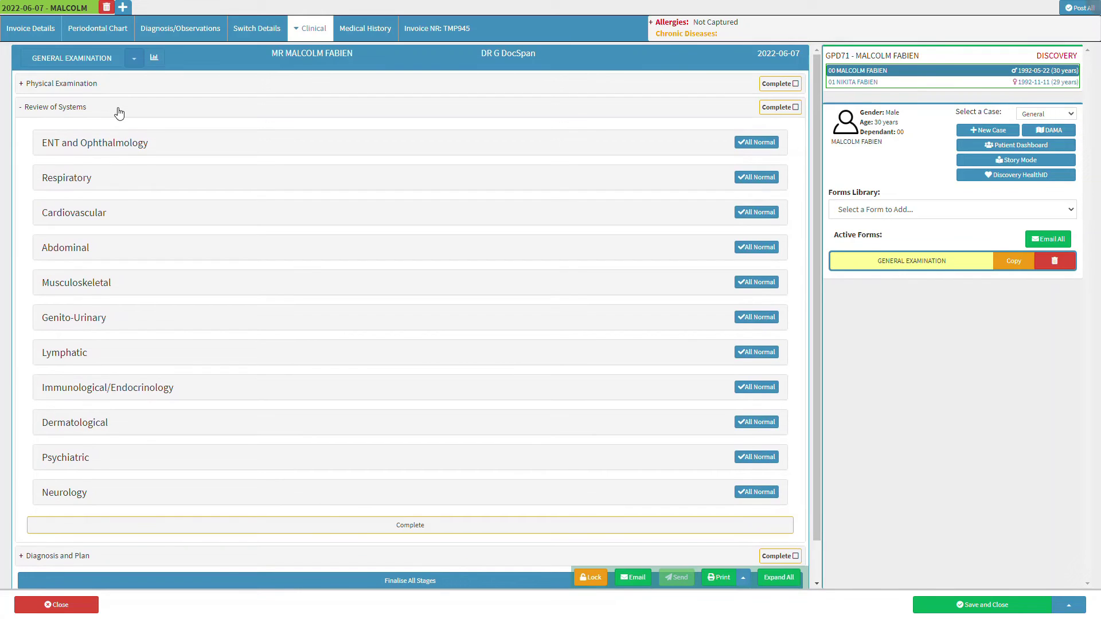
left_click(120, 318)
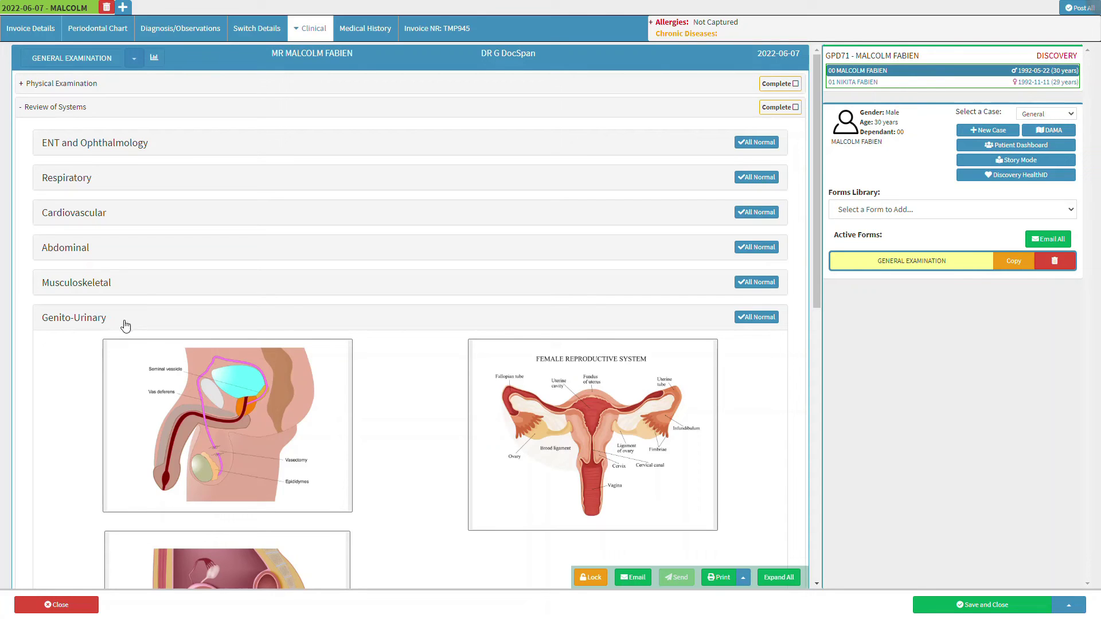
left_click(590, 441)
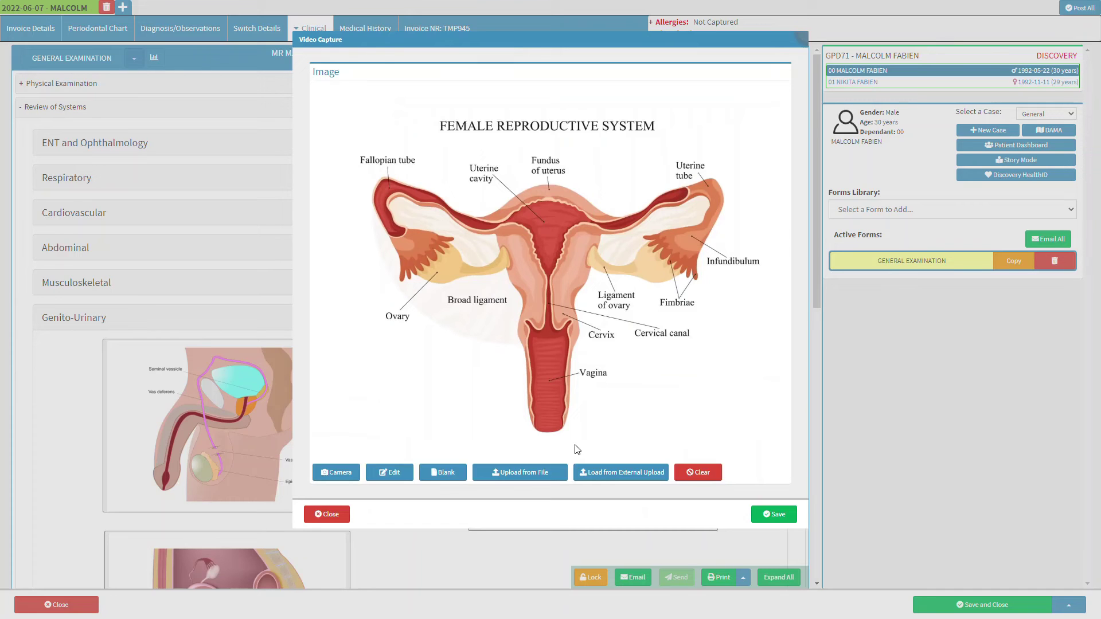
left_click(323, 515)
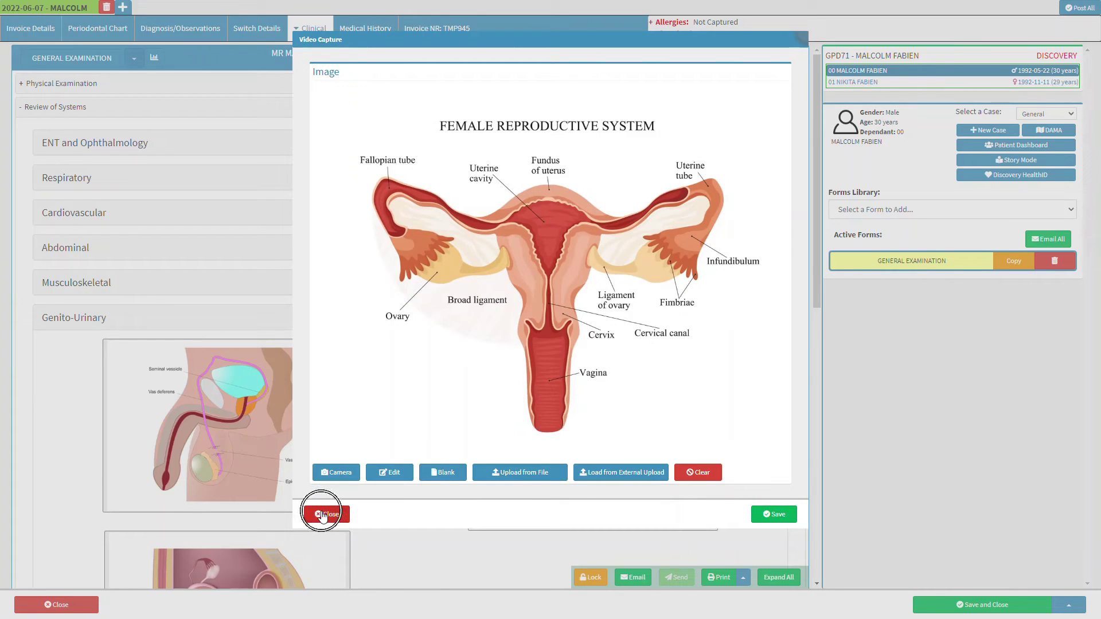
scroll(322, 518, "down", 5)
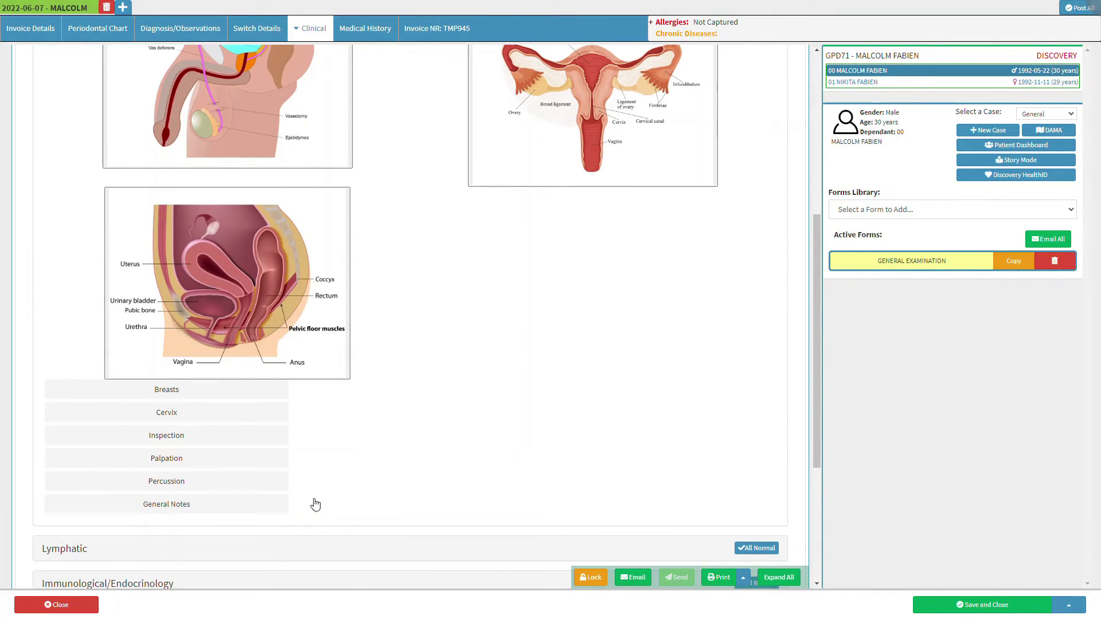
Expand the Breasts item to reveal its two quadrant breast diagrams.
left_click(199, 390)
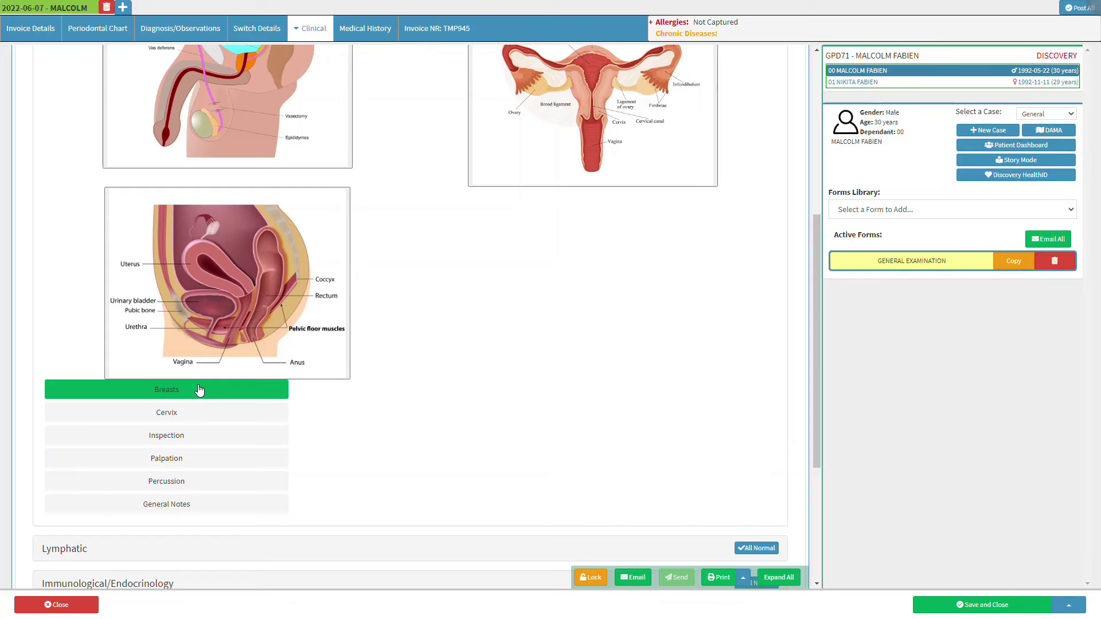
left_click(199, 390)
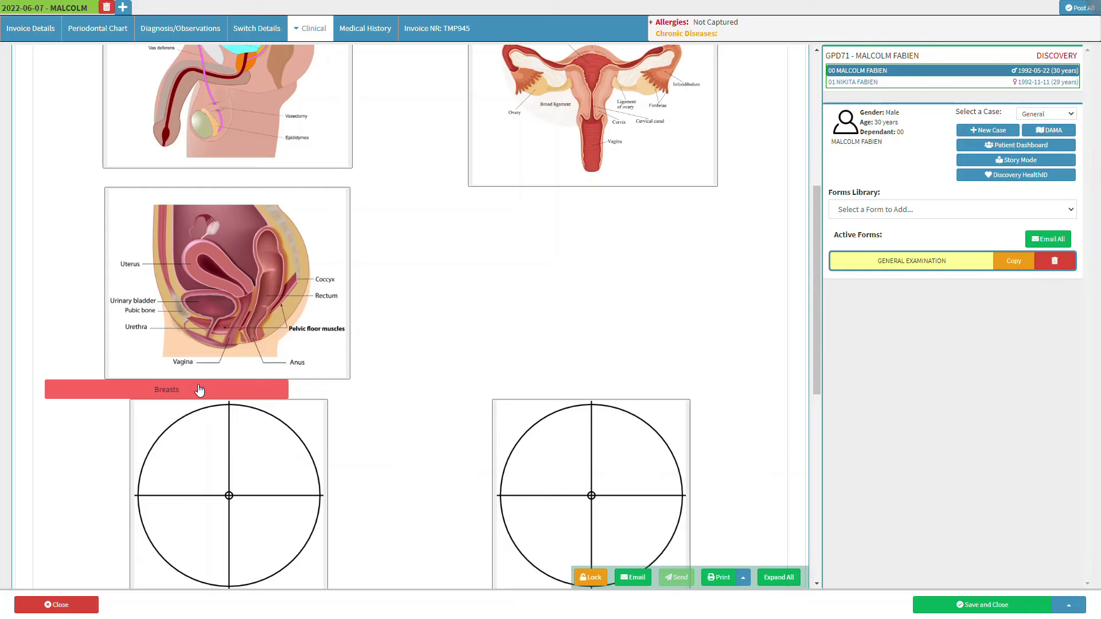
scroll(199, 391, "down", 4)
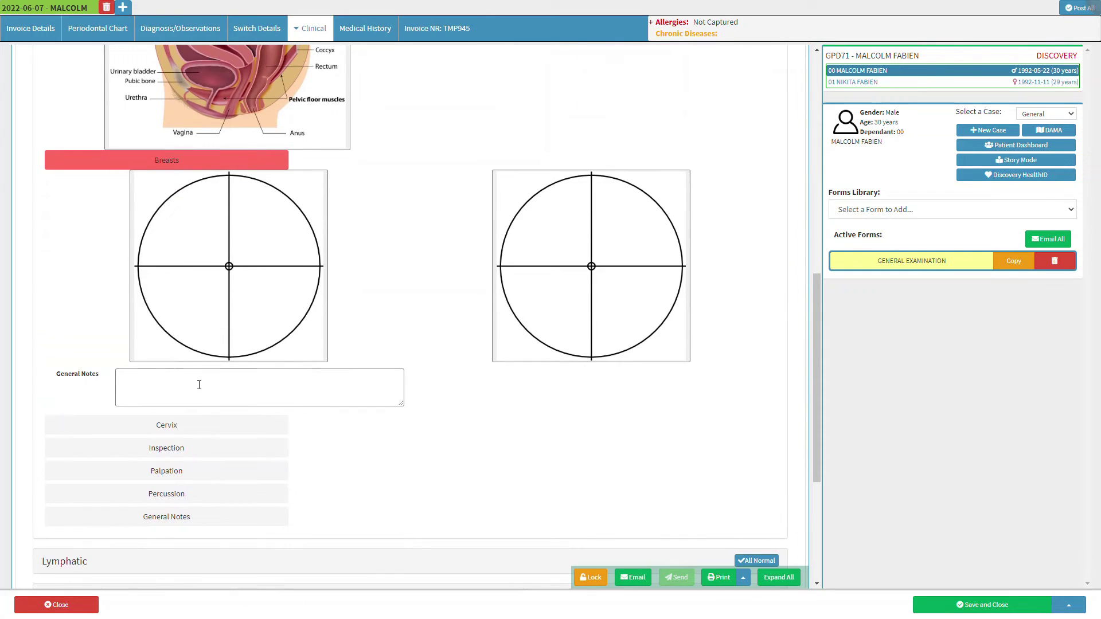
View the left breast diagram enlarged, close it, then focus the Breasts General Notes box.
left_click(198, 220)
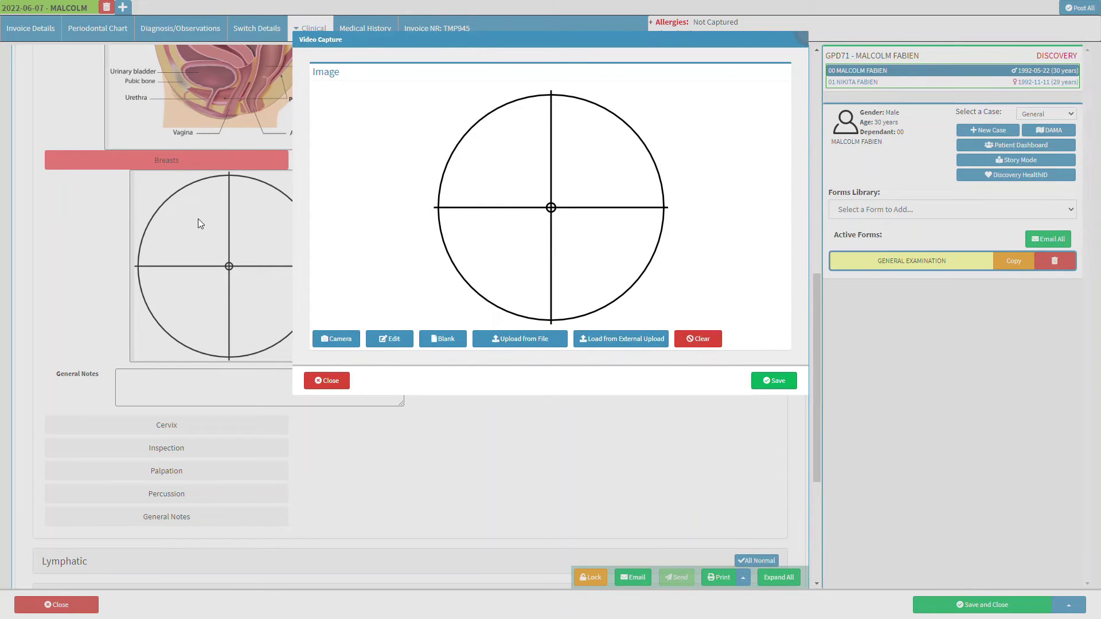
left_click(338, 388)
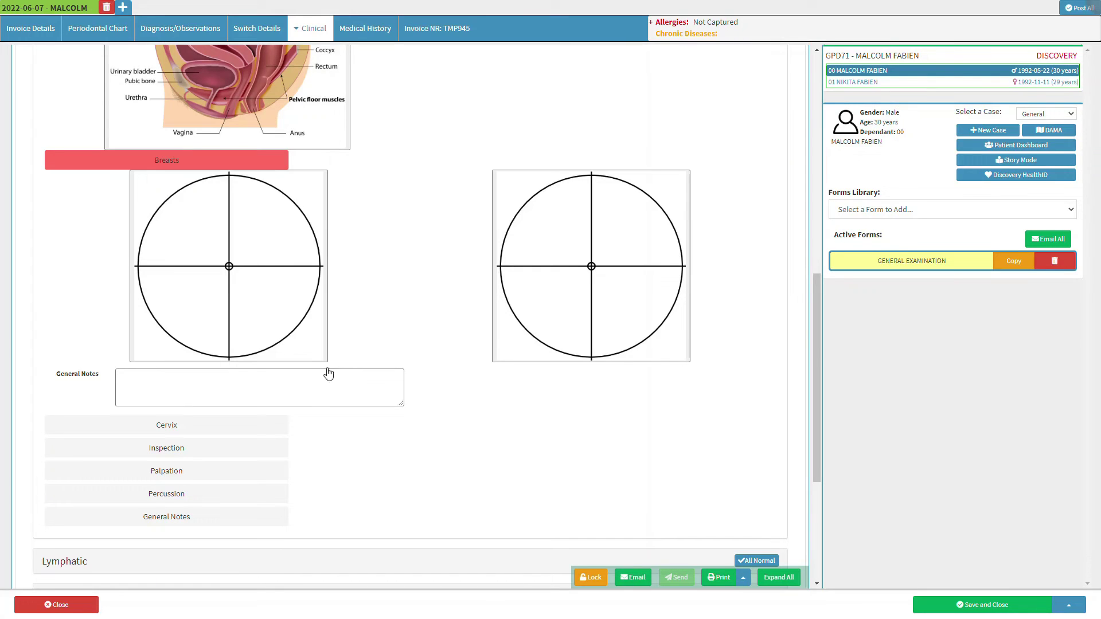
left_click(150, 380)
Collapse the red Breasts bar to hide its diagrams and General Notes box.
left_click(189, 166)
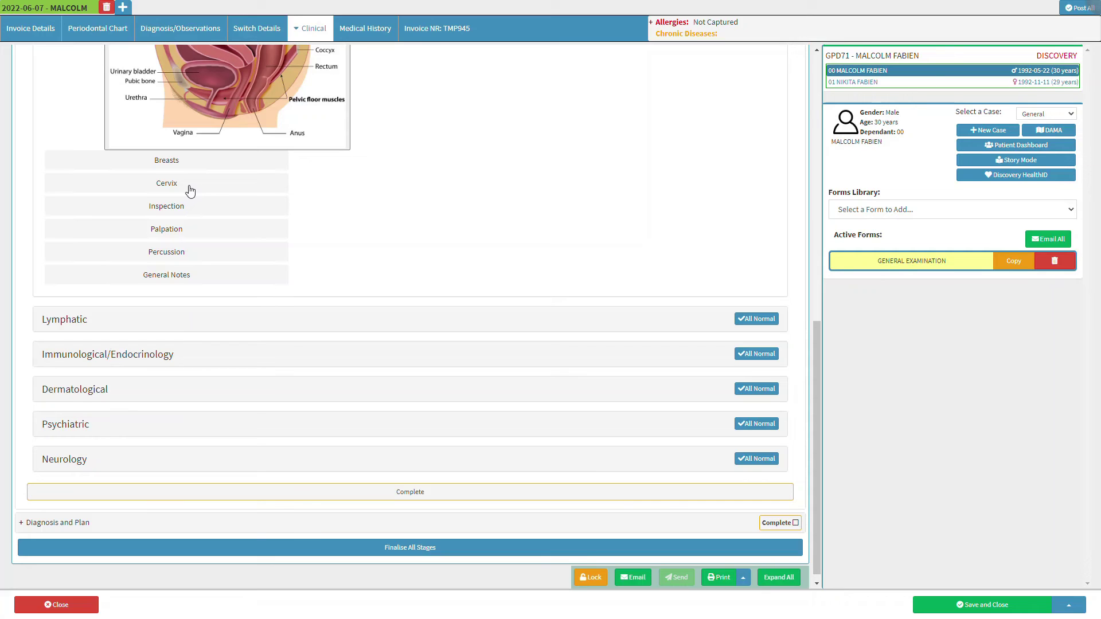
left_click(189, 187)
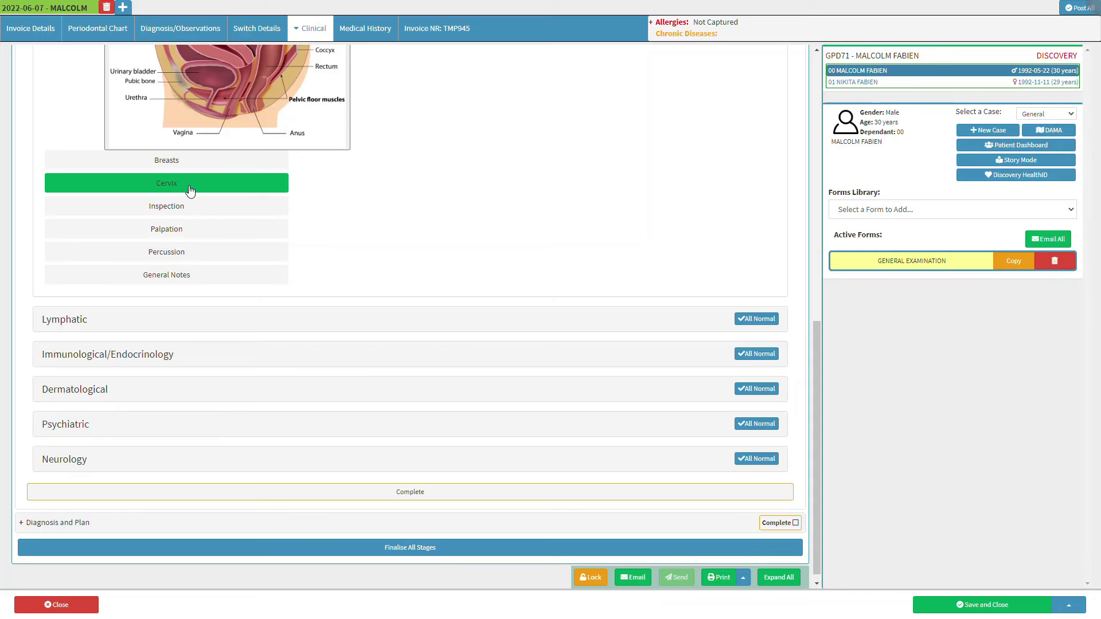
left_click(190, 188)
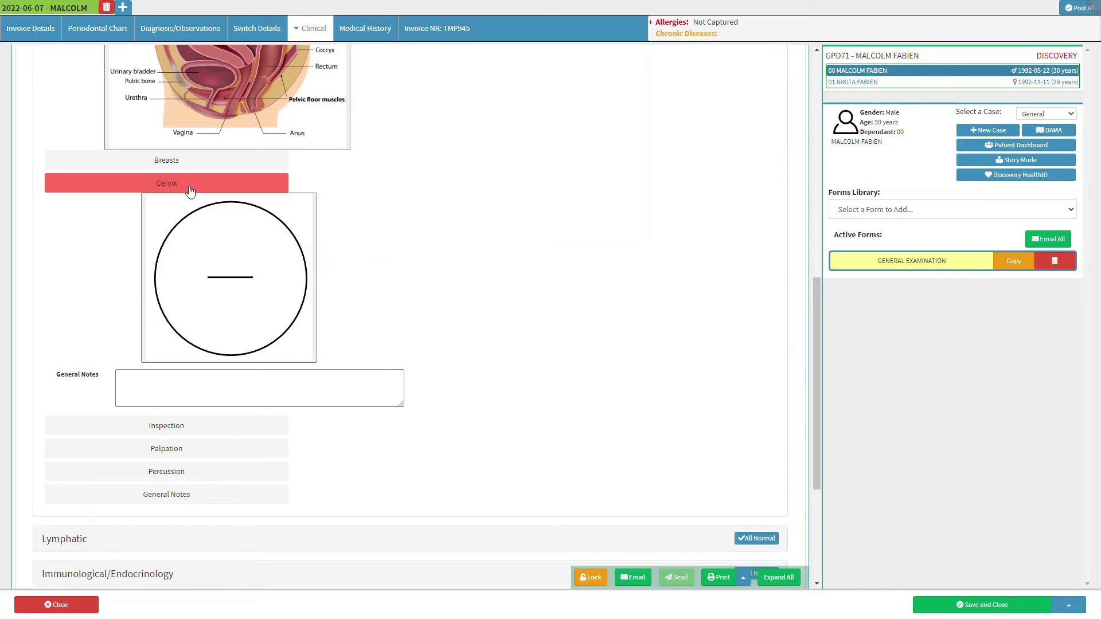
left_click(214, 287)
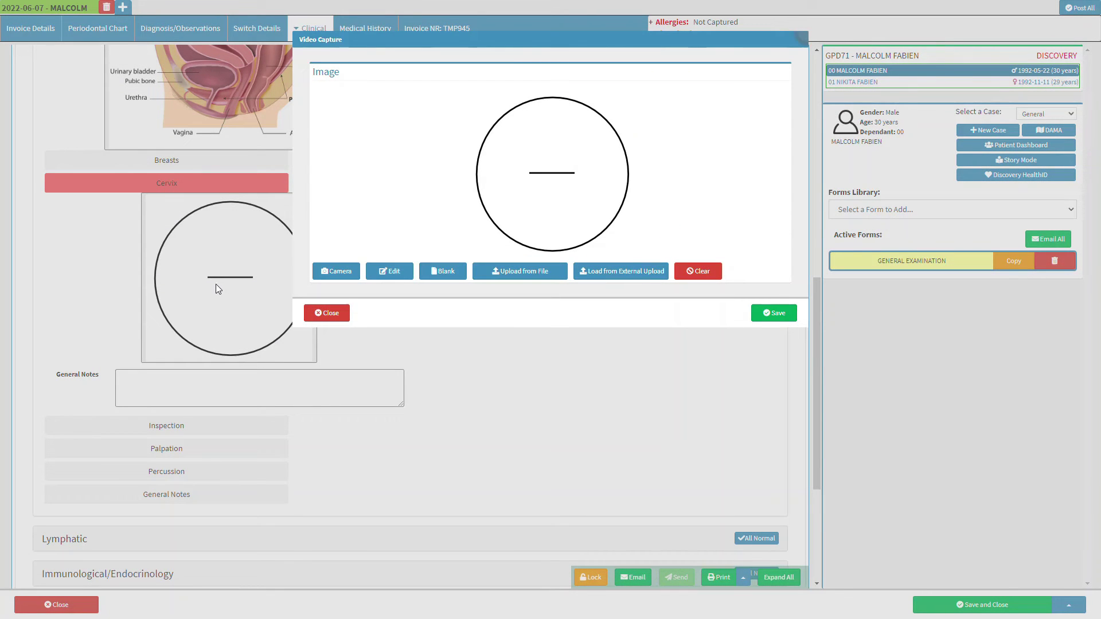
left_click(341, 315)
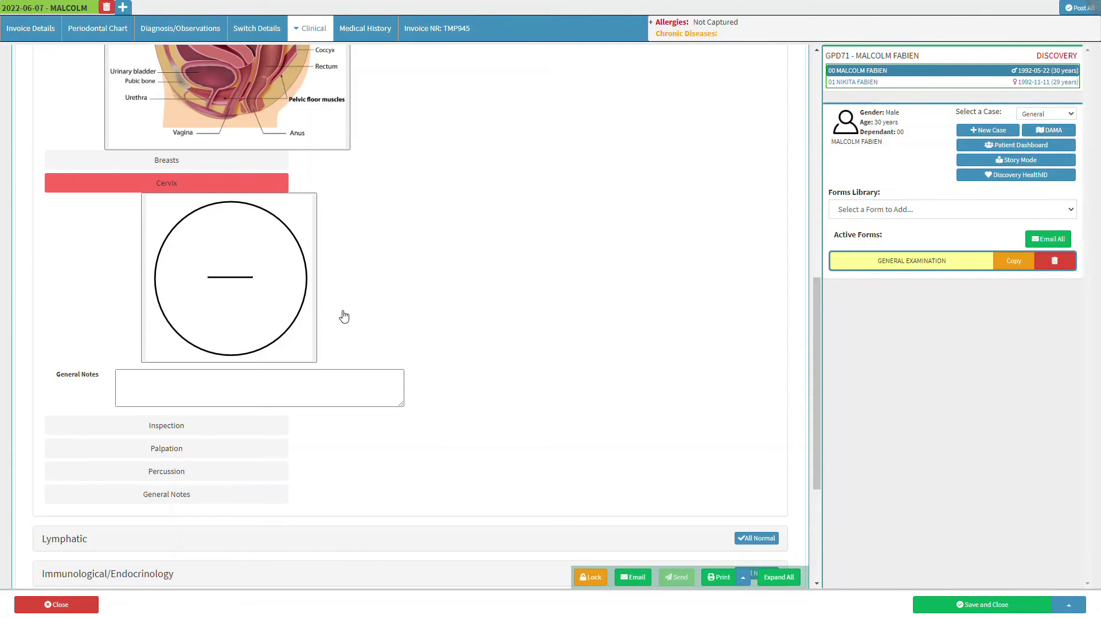
left_click(153, 379)
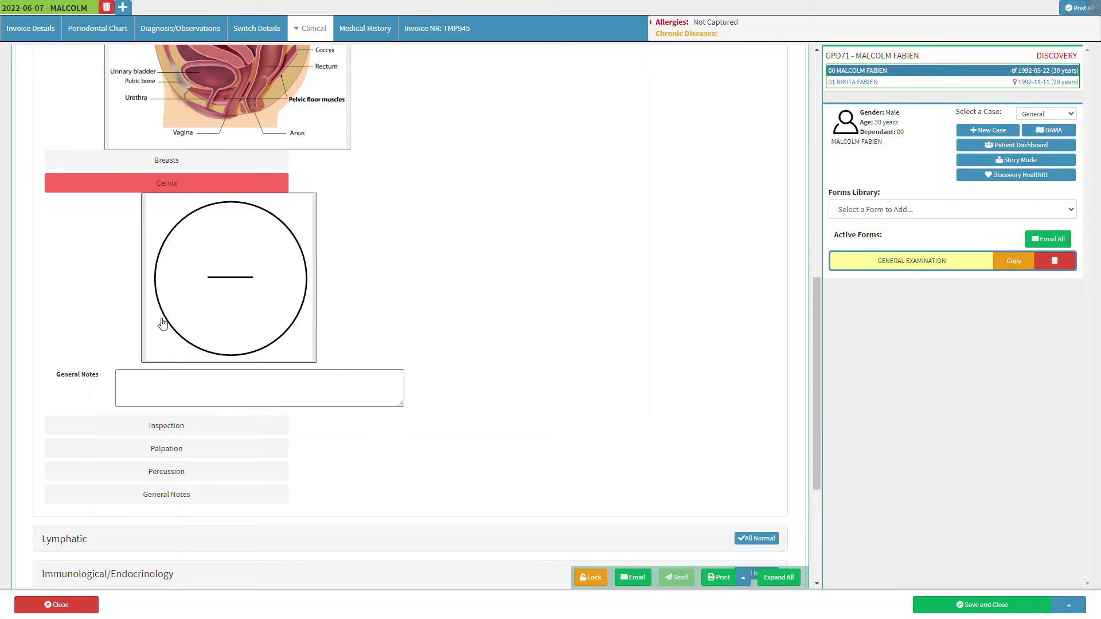
left_click(194, 184)
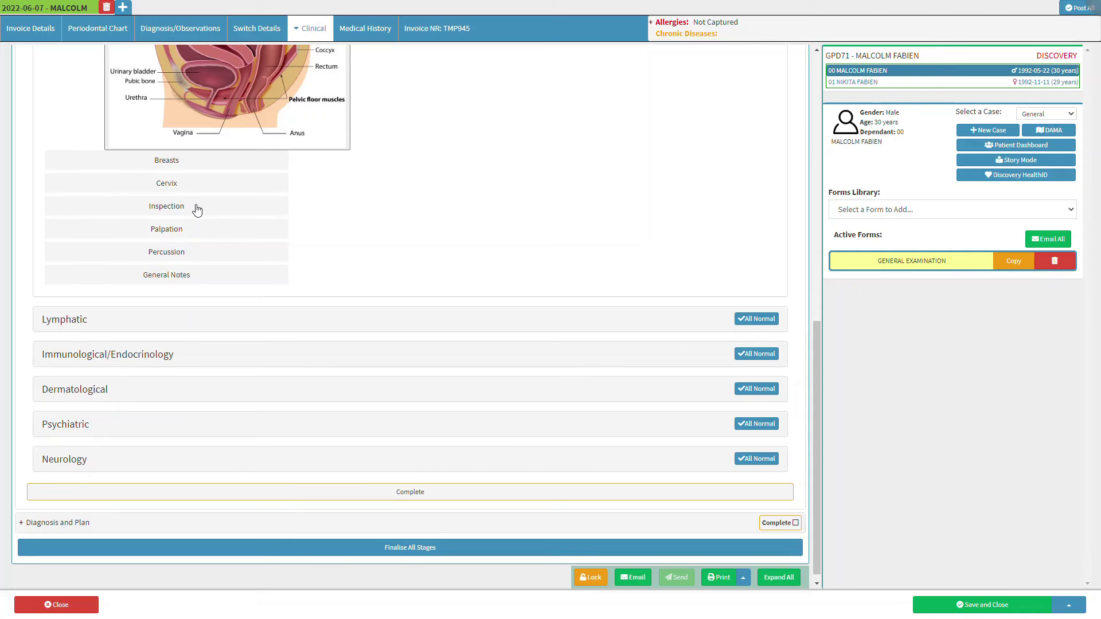
left_click(197, 208)
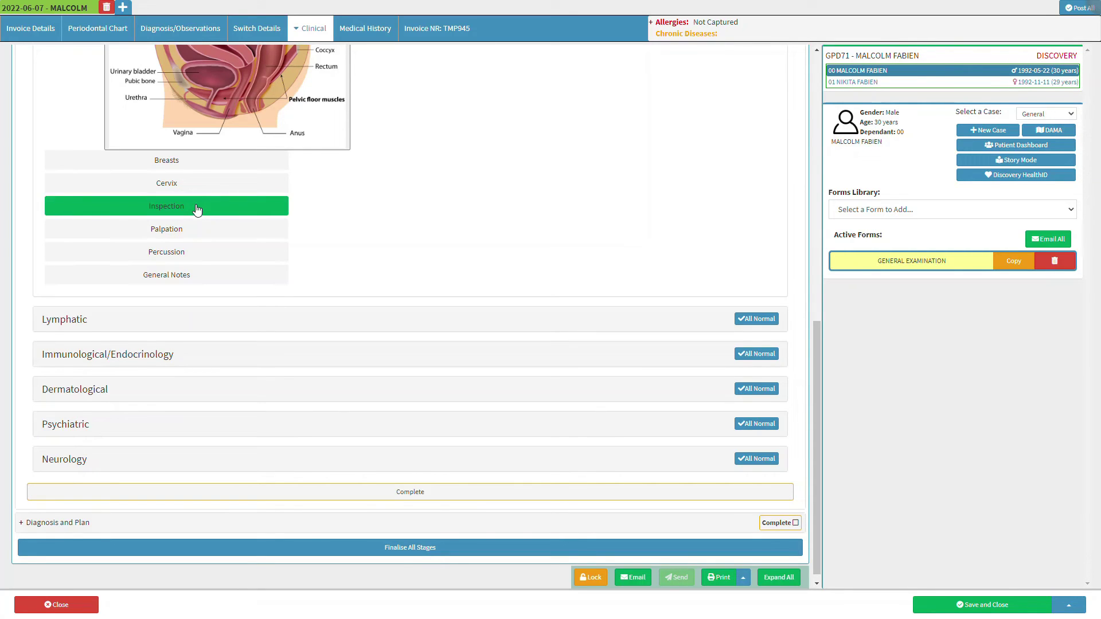
left_click(196, 208)
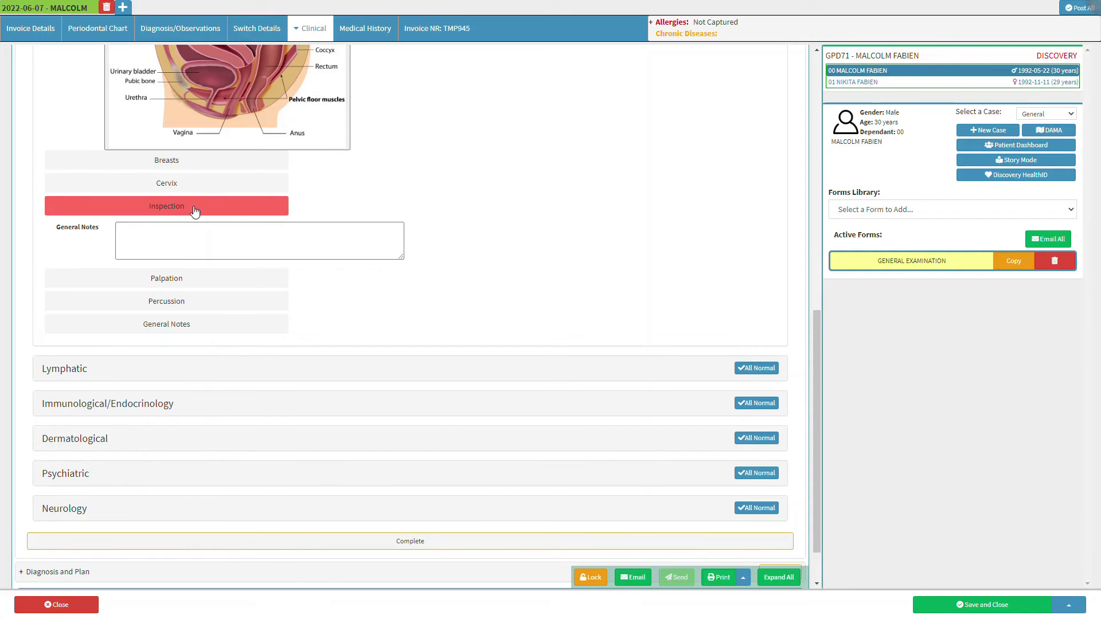
left_click(136, 231)
left_click(193, 210)
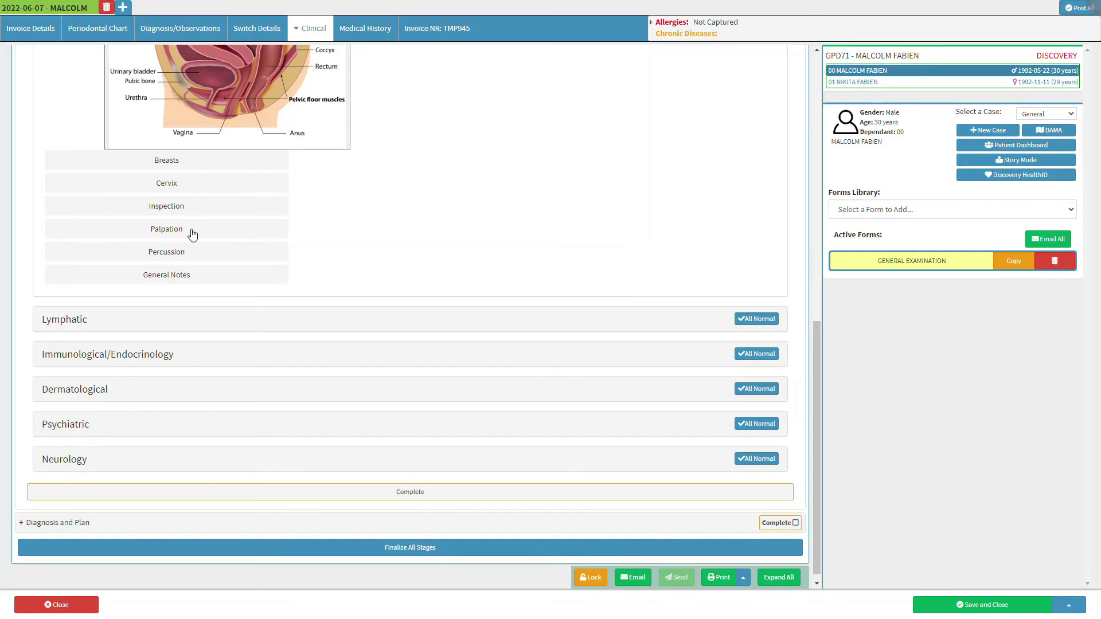
left_click(193, 234)
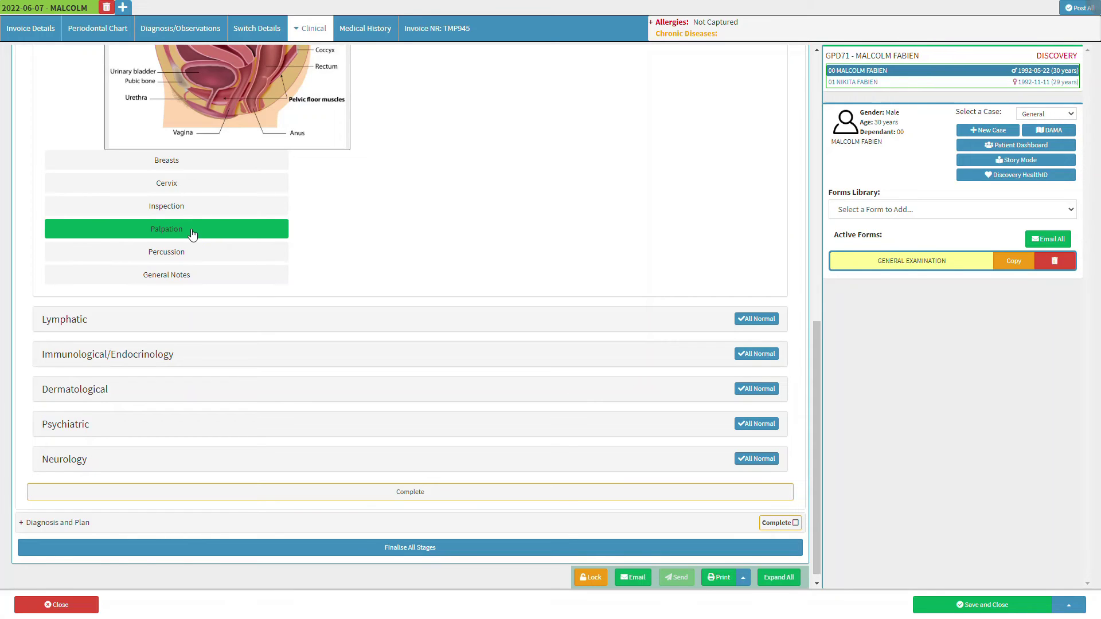
left_click(192, 232)
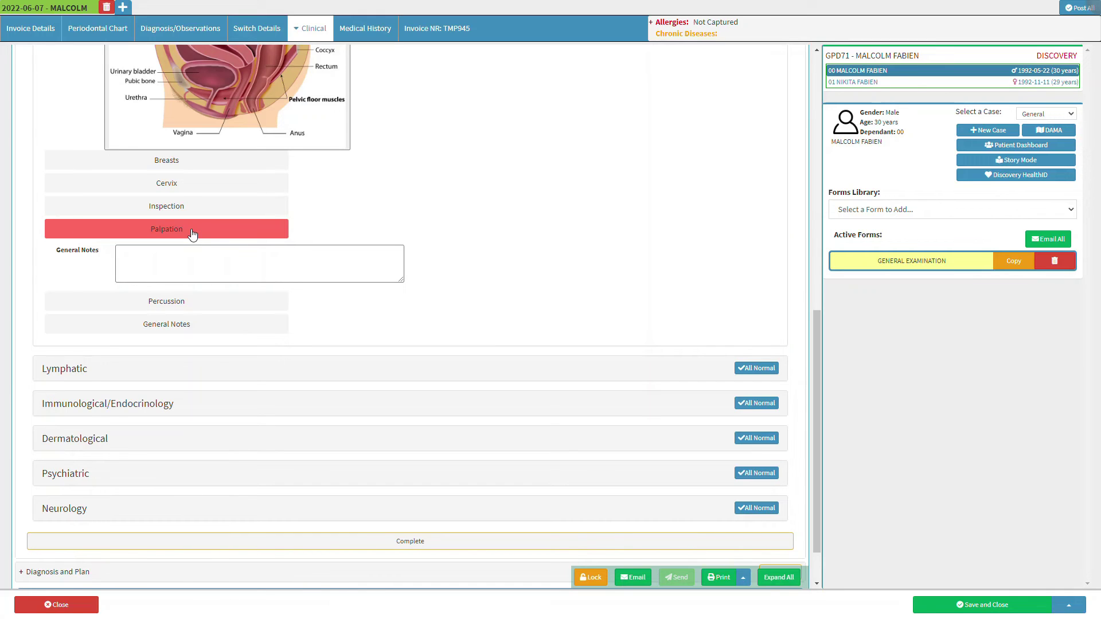
left_click(142, 253)
left_click(195, 235)
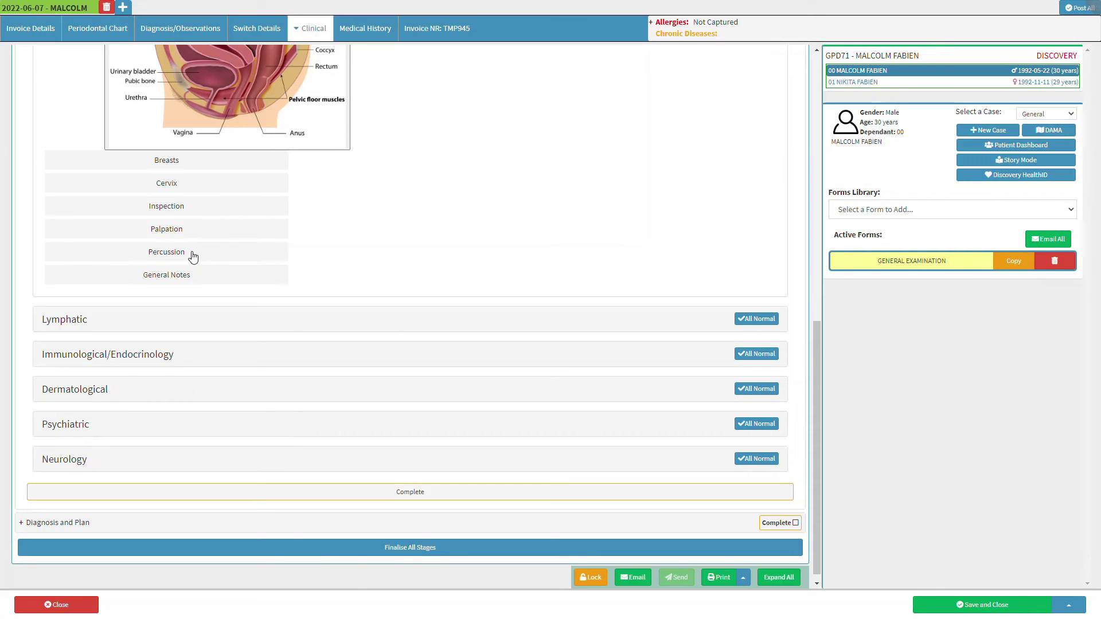
left_click(193, 257)
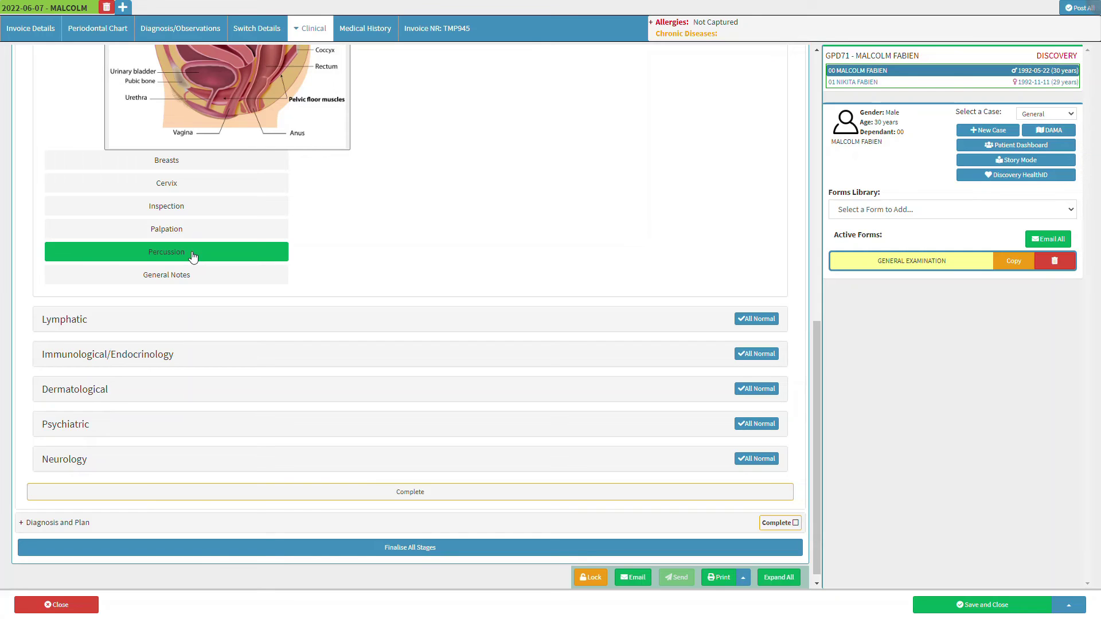
left_click(193, 256)
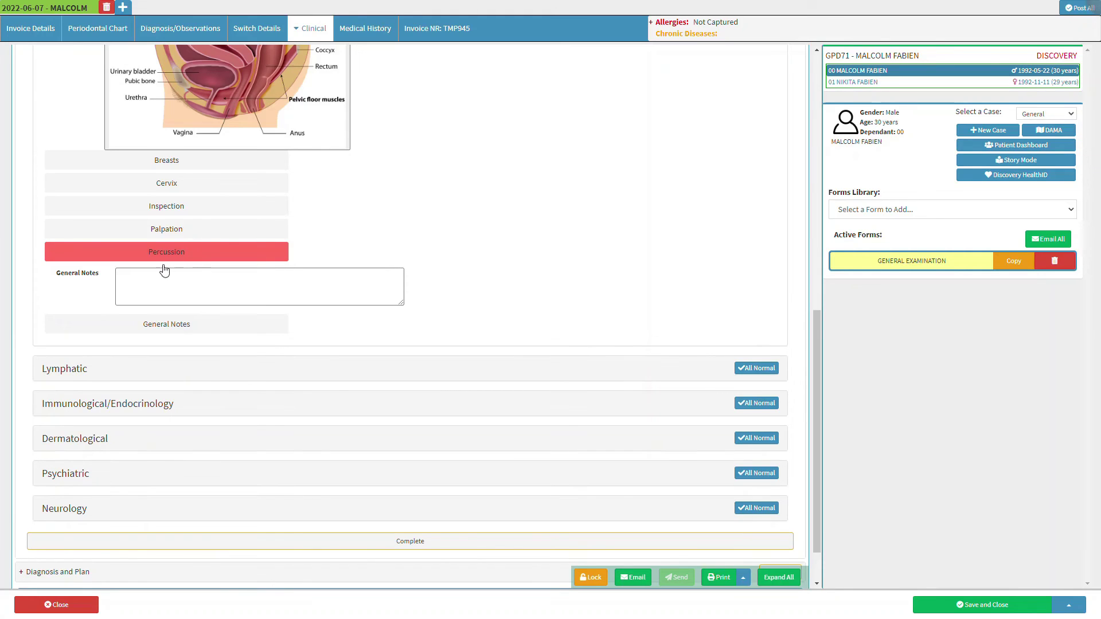
left_click(136, 274)
left_click(199, 254)
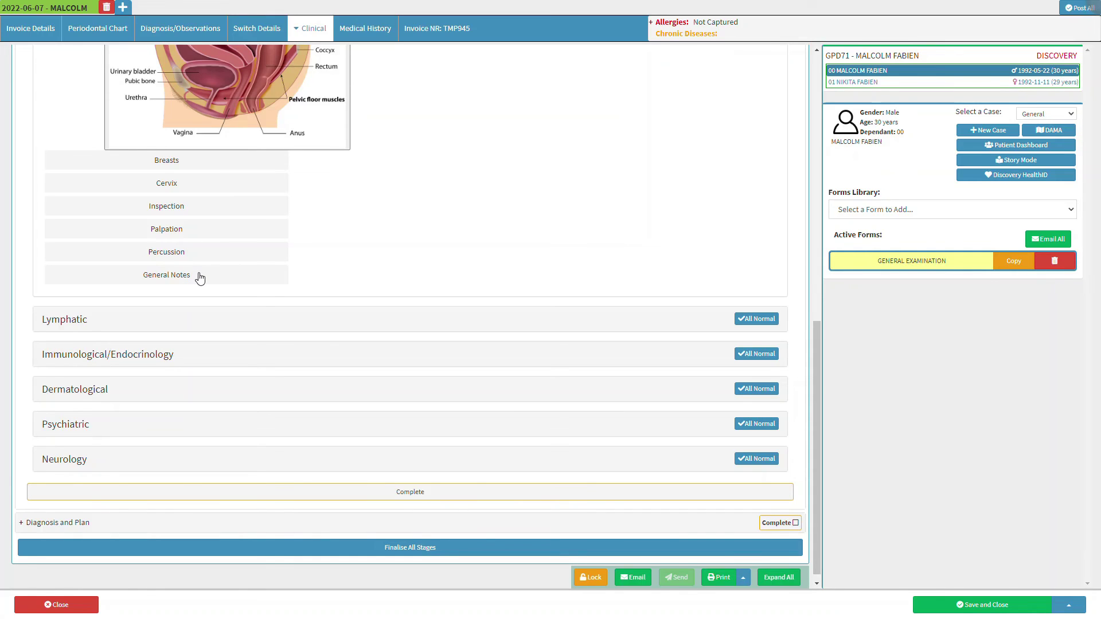
left_click(200, 278)
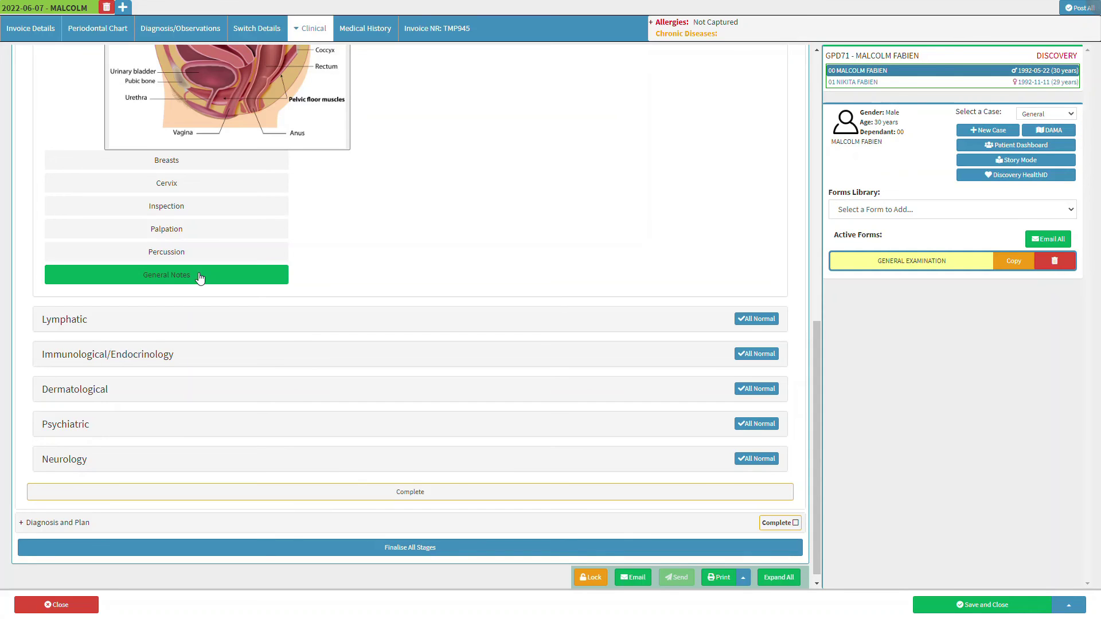
left_click(199, 277)
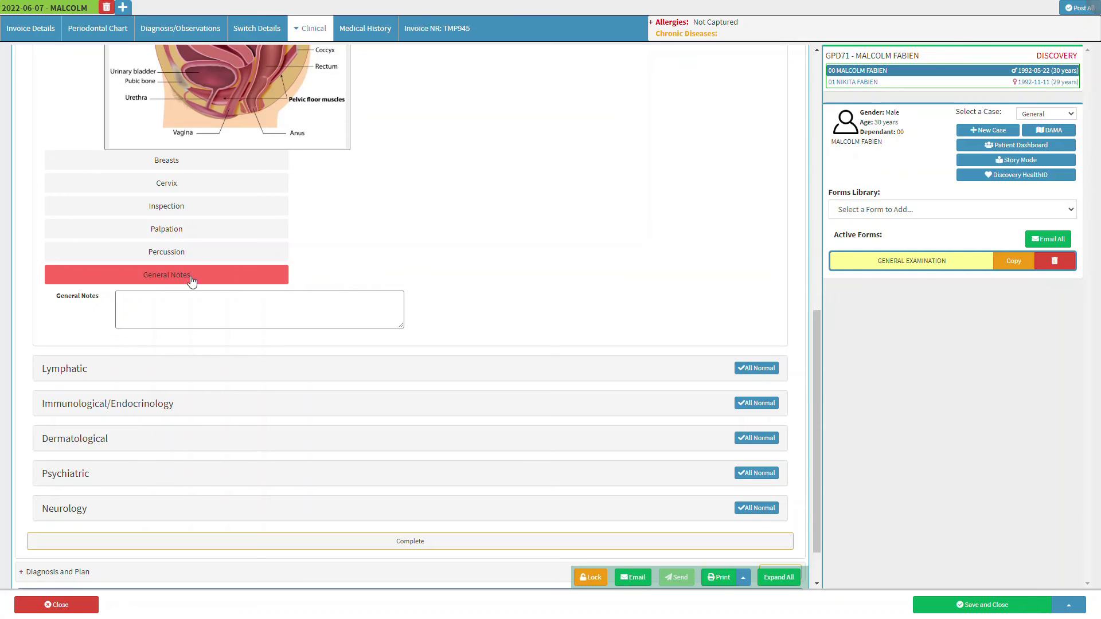
left_click(125, 300)
left_click(203, 279)
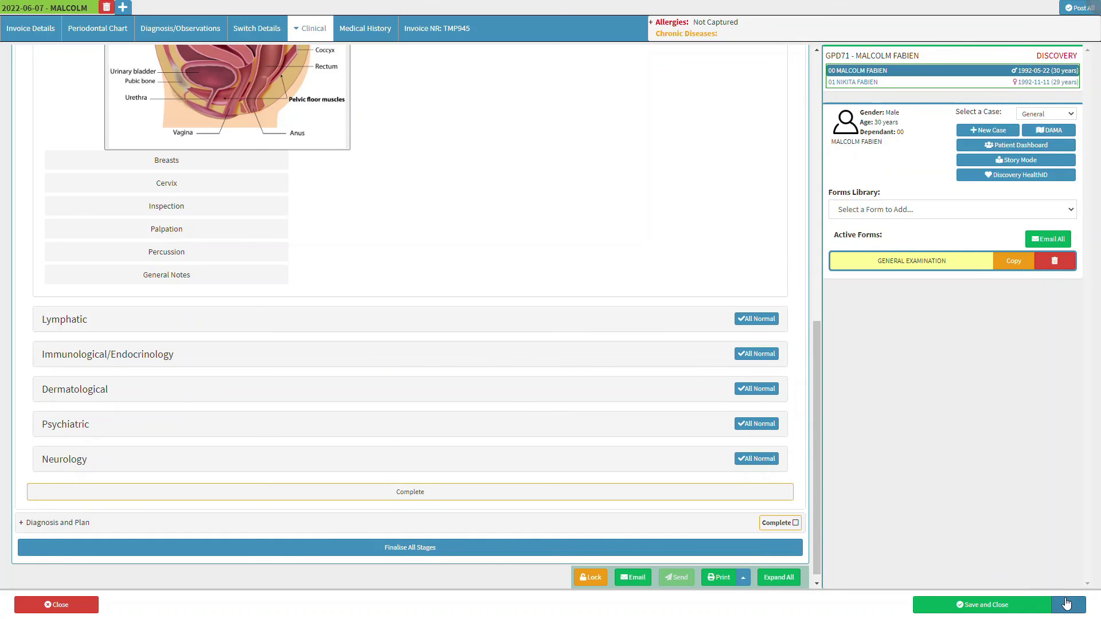
View the Save and Save Lines To New Macro options, then close the form to the 7 June 2022 Diary.
left_click(1076, 608)
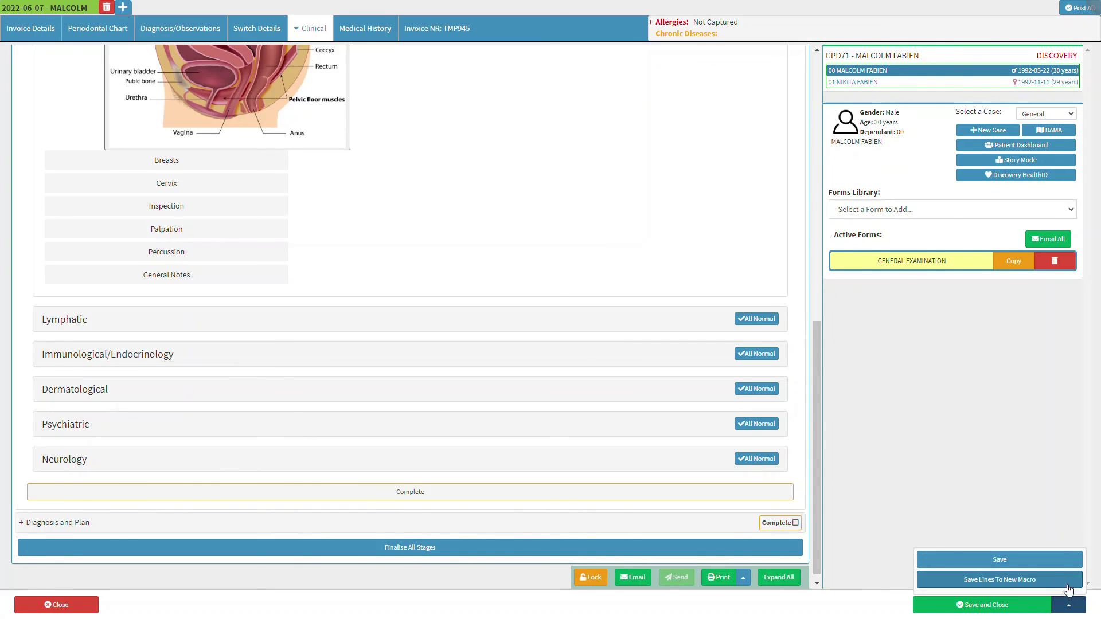
left_click(1059, 564)
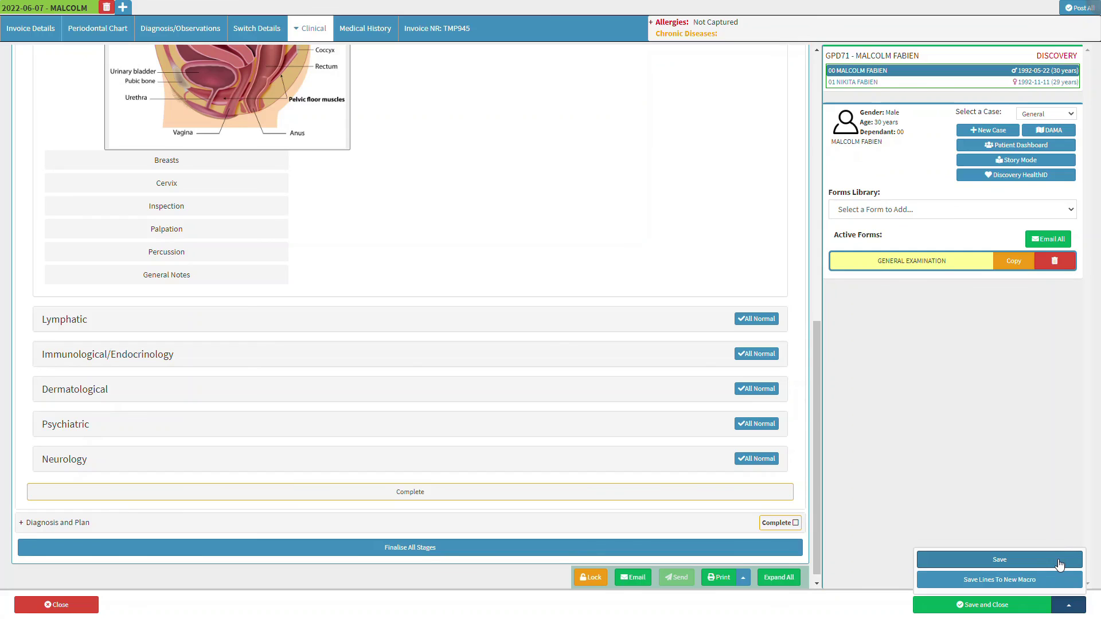
left_click(1059, 583)
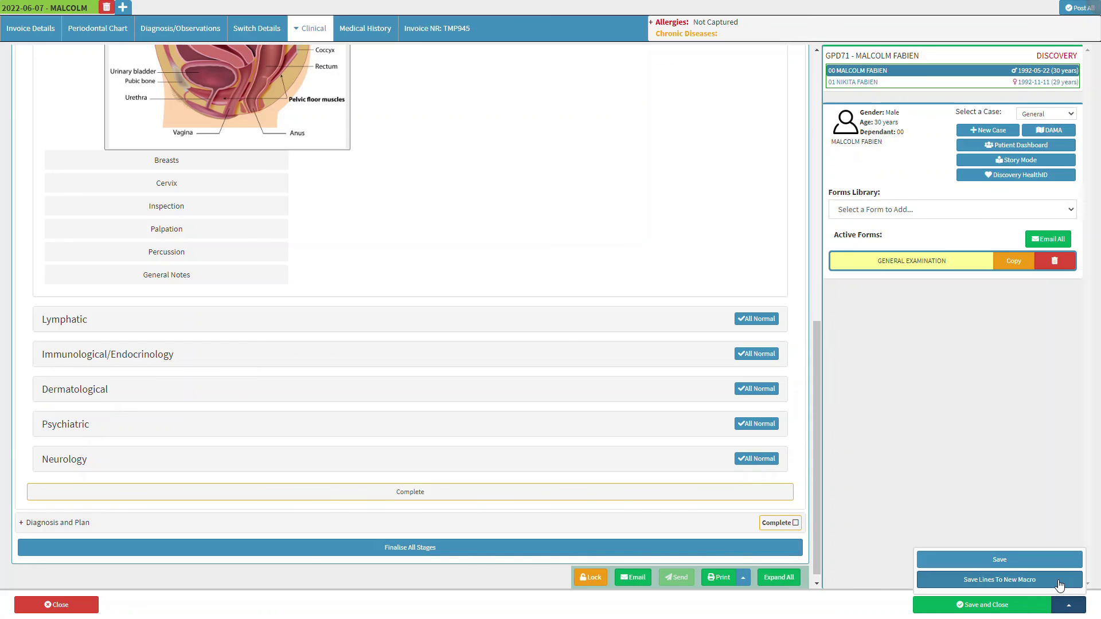
left_click(1020, 606)
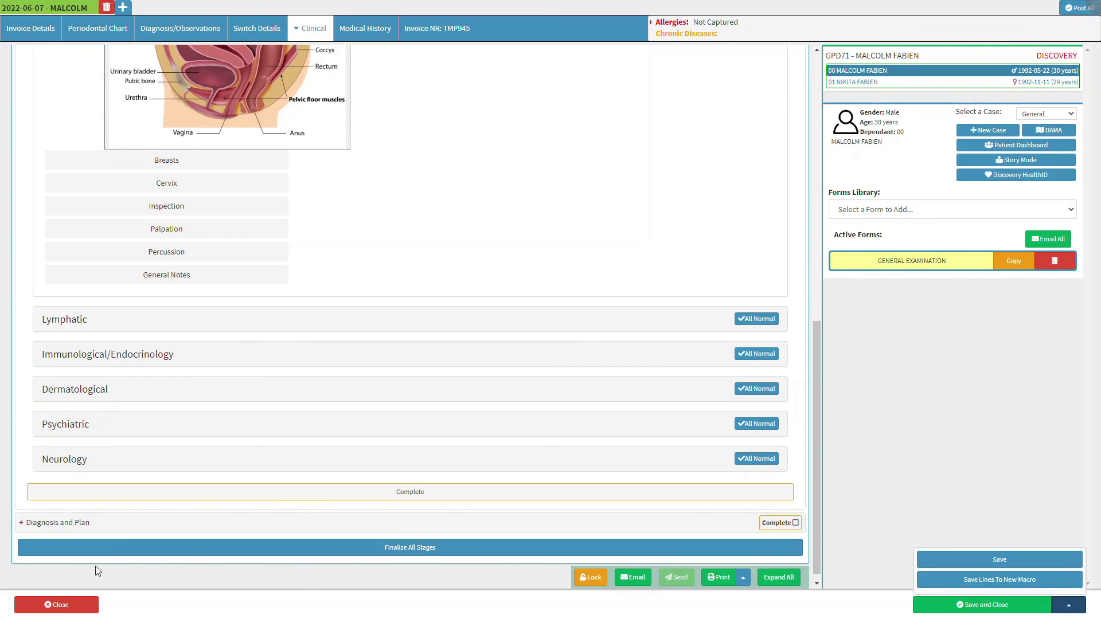
left_click(39, 607)
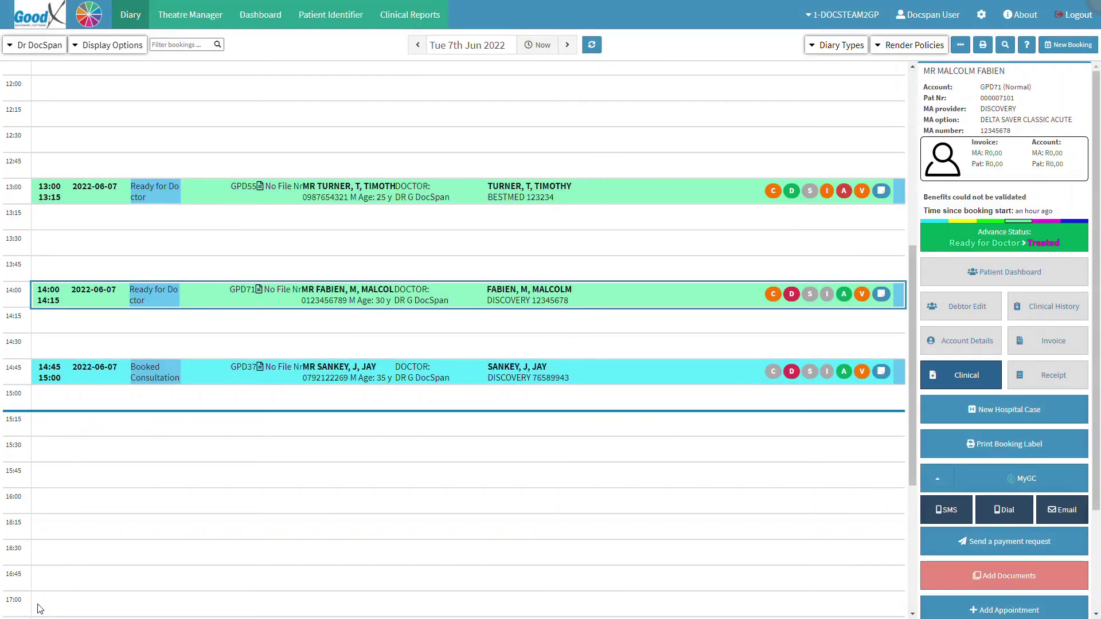